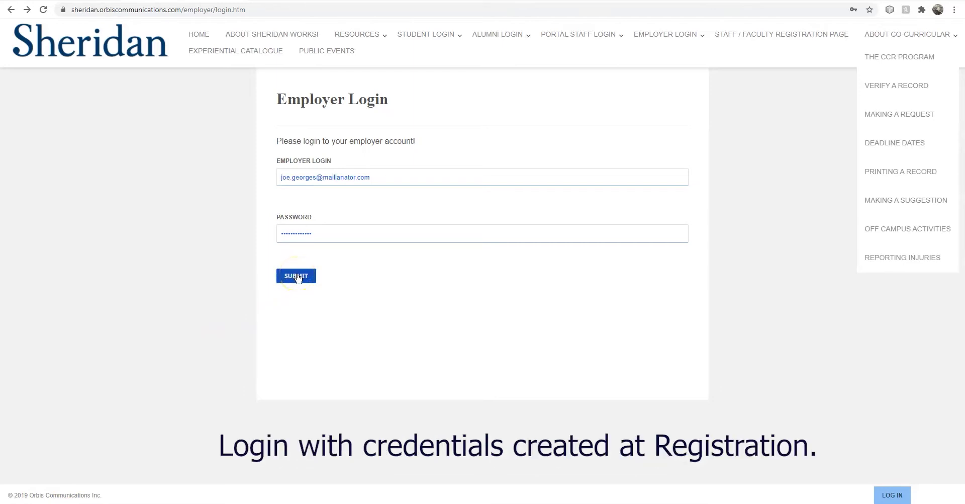
Step: Log in to Sheridan Works with the employer account's login and password
{"action": "left_click", "coordinate": [296, 276]}
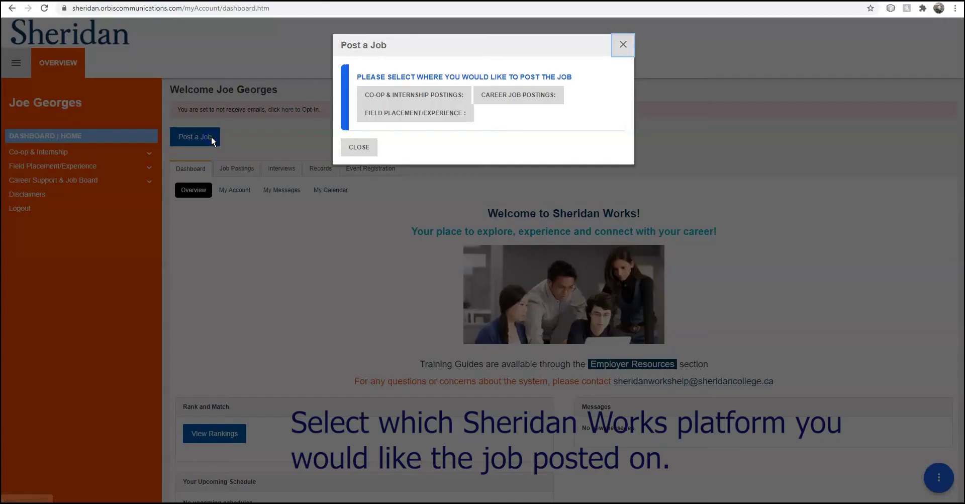
Step: Start a job under Co-op & Internship Postings and accept the posting terms and conditions
{"action": "left_click", "coordinate": [421, 95]}
{"action": "left_click", "coordinate": [354, 83]}
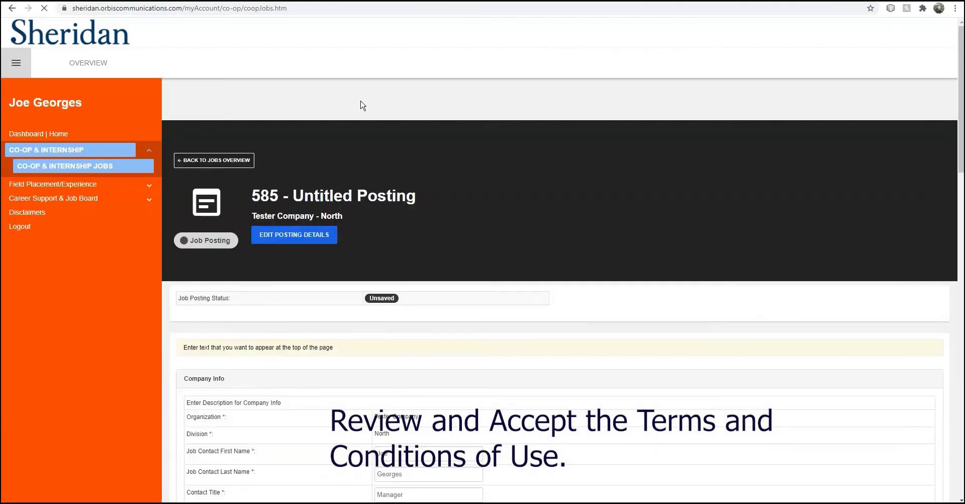
Step: Fill the Company Description with 'A description about the Company that you want the student to see.'
{"action": "left_click", "coordinate": [357, 123]}
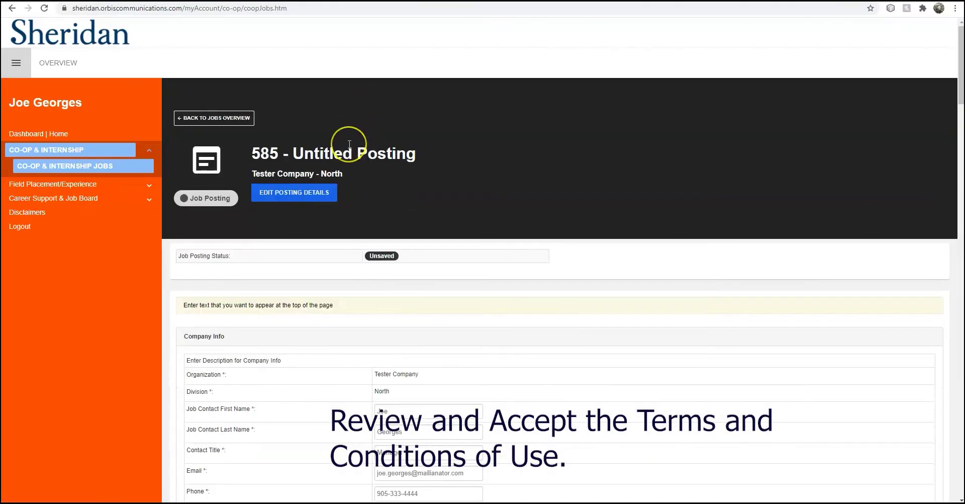
{"action": "scroll", "coordinate": [349, 145], "scroll_direction": "down", "scroll_amount": 3}
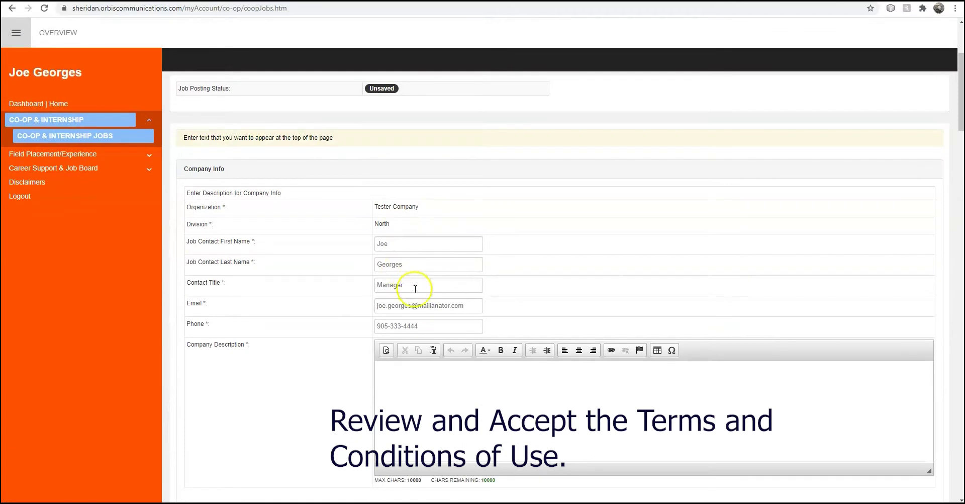
{"action": "scroll", "coordinate": [422, 311], "scroll_direction": "down", "scroll_amount": 2}
{"action": "left_click", "coordinate": [421, 305]}
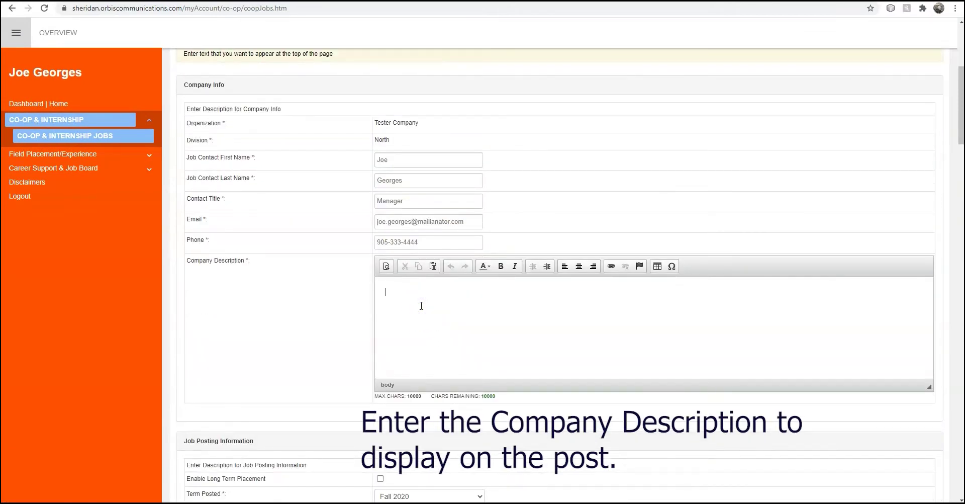
{"action": "type", "text": "A description about the Company that you want the student to see."}
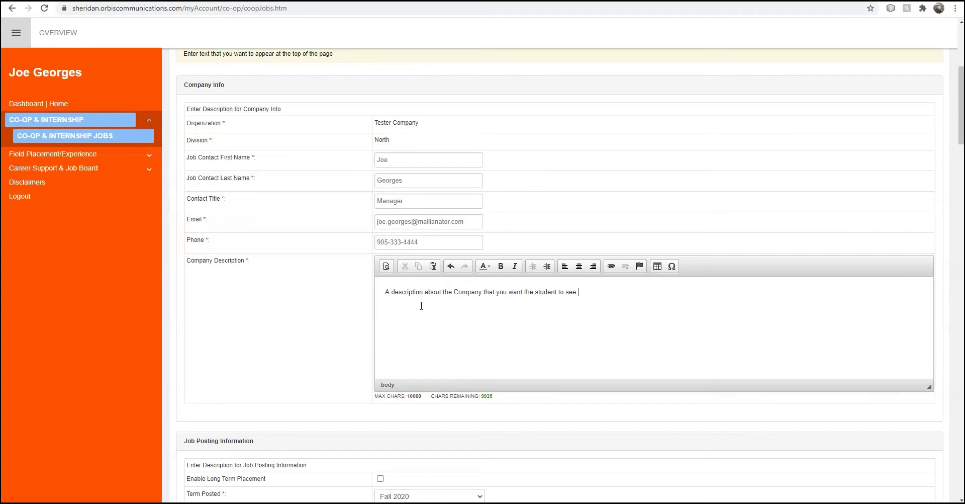
Step: Set term posted to Winter 2021, job title 'Testing Agent', and position type Full Time
{"action": "scroll", "coordinate": [427, 314], "scroll_direction": "down", "scroll_amount": 5}
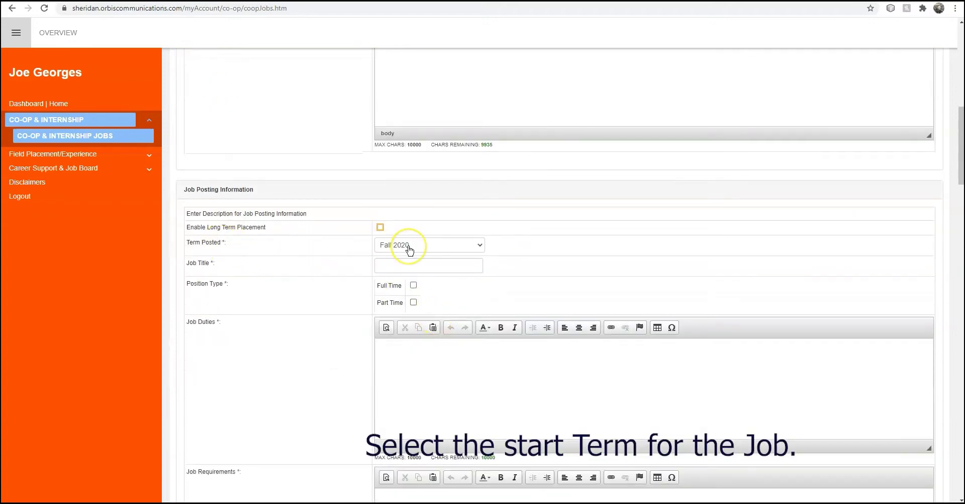
{"action": "left_click", "coordinate": [410, 249]}
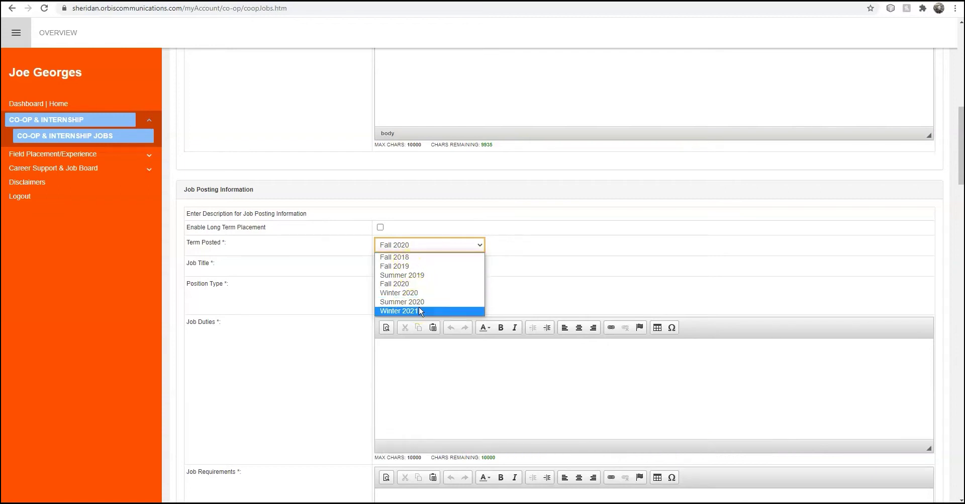
{"action": "left_click", "coordinate": [422, 310]}
{"action": "scroll", "coordinate": [402, 226], "scroll_direction": "down", "scroll_amount": 2}
{"action": "left_click", "coordinate": [397, 181]}
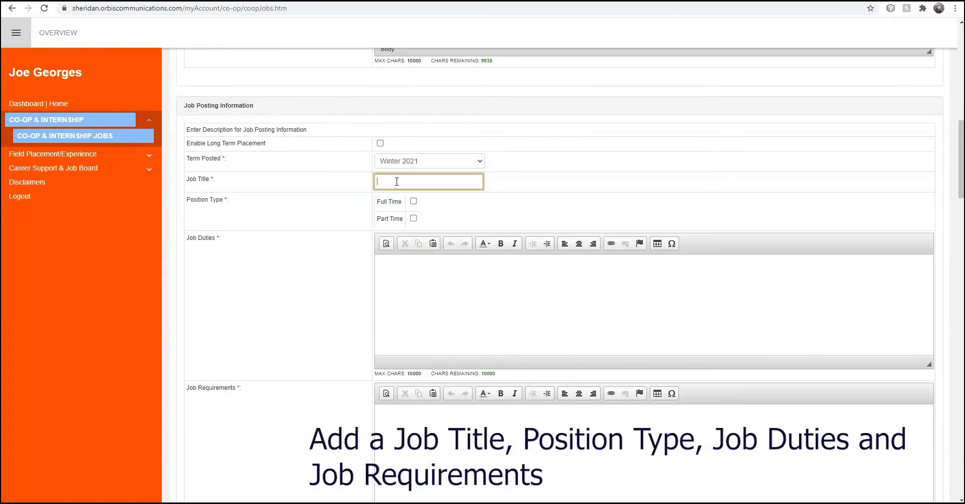
{"action": "type", "text": "Testing Agent"}
{"action": "left_click", "coordinate": [413, 201]}
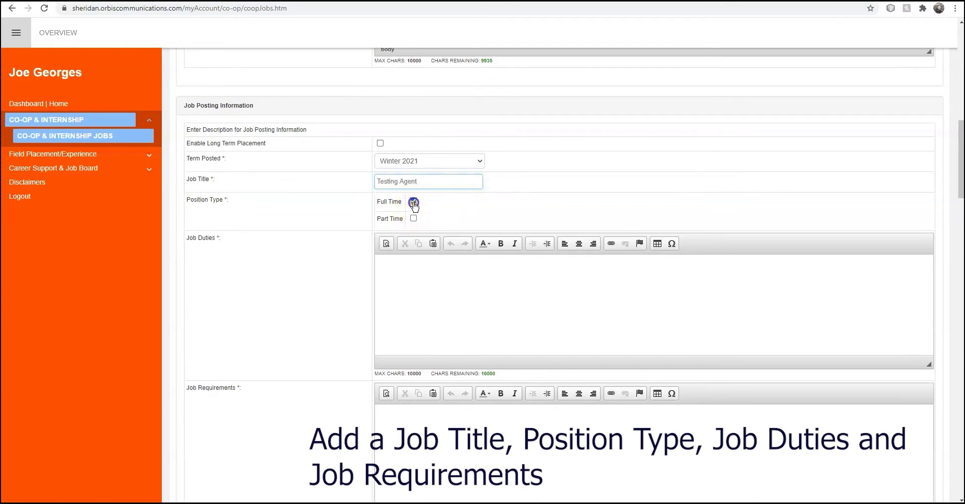
Step: Enter 'Job Duties here' and 'Job Requirements and qualification required here.' in the duty and requirement fields
{"action": "scroll", "coordinate": [447, 216], "scroll_direction": "down", "scroll_amount": 3}
{"action": "scroll", "coordinate": [405, 156], "scroll_direction": "up", "scroll_amount": 2}
{"action": "left_click", "coordinate": [410, 181]}
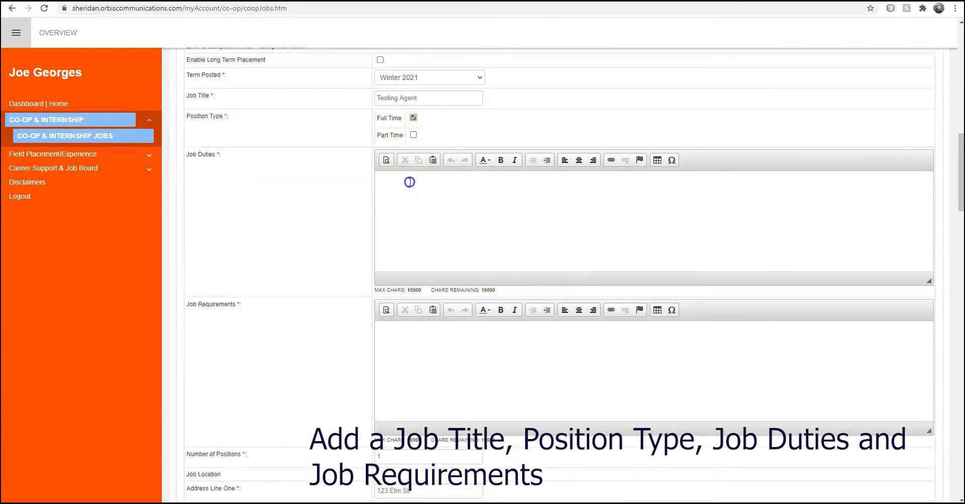
{"action": "type", "text": "Job Dut"}
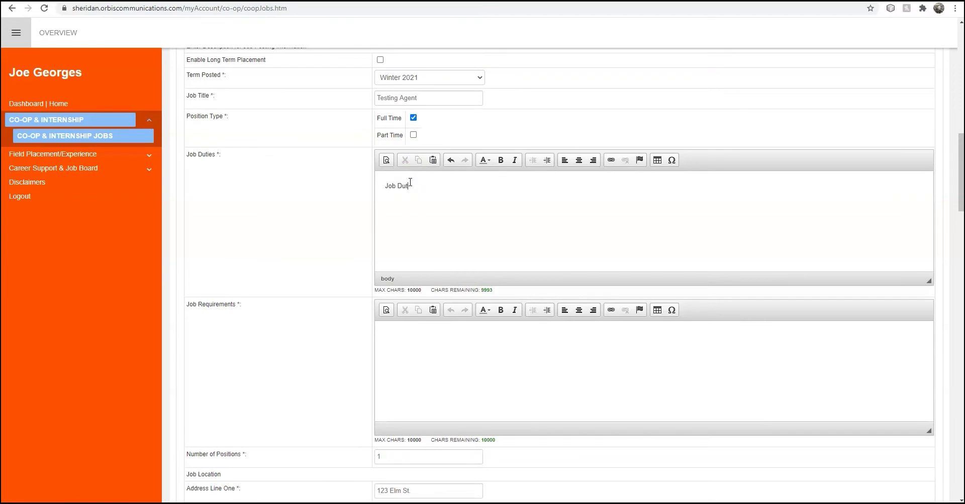
{"action": "type", "text": "ies here"}
{"action": "scroll", "coordinate": [410, 182], "scroll_direction": "down", "scroll_amount": 2}
{"action": "left_click", "coordinate": [427, 245]}
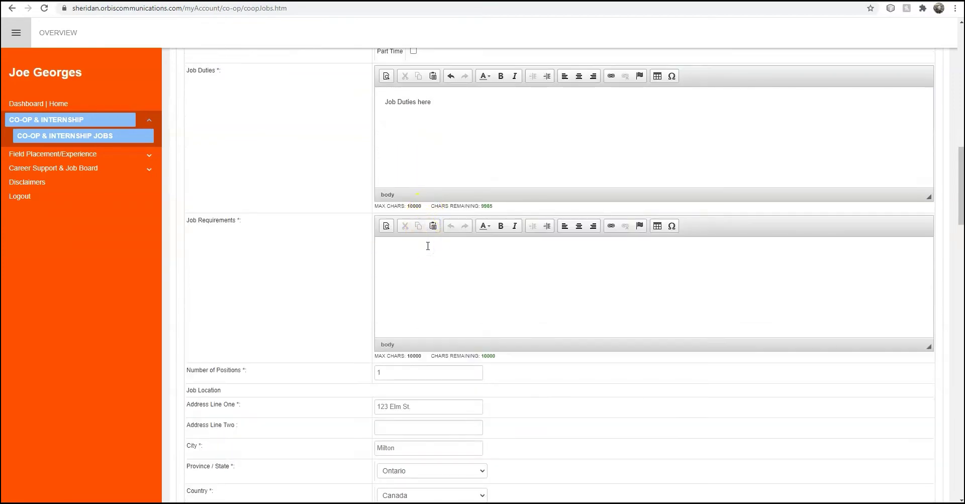
{"action": "type", "text": "Job Requirements and qualification required here."}
{"action": "scroll", "coordinate": [427, 244], "scroll_direction": "down", "scroll_amount": 2}
{"action": "scroll", "coordinate": [426, 249], "scroll_direction": "down", "scroll_amount": 2}
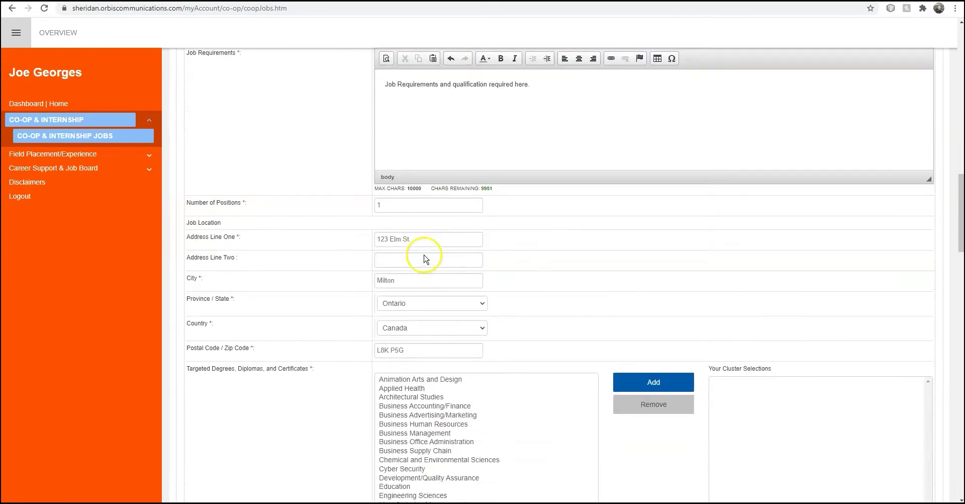
Step: Change Number of Positions from 1 to 2, leaving the job location unchanged
{"action": "left_click", "coordinate": [390, 205]}
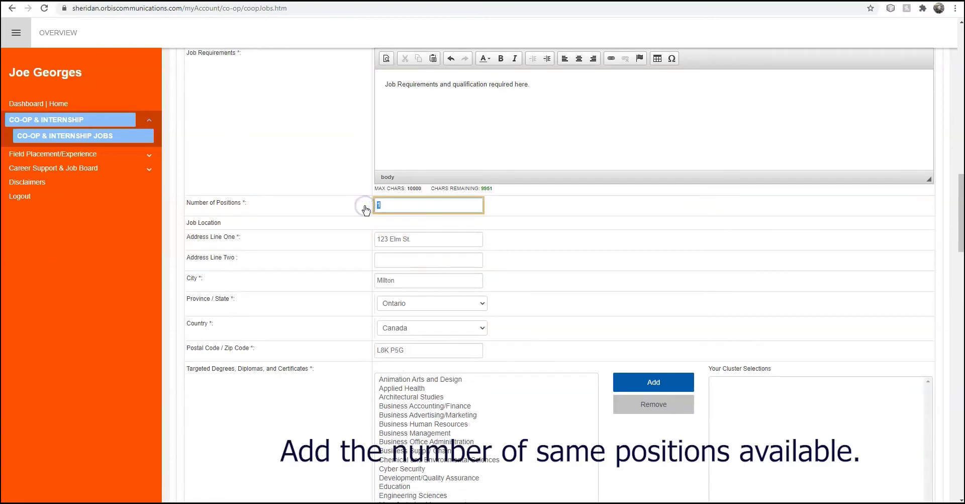
{"action": "type", "text": "2"}
{"action": "scroll", "coordinate": [365, 210], "scroll_direction": "down", "scroll_amount": 2}
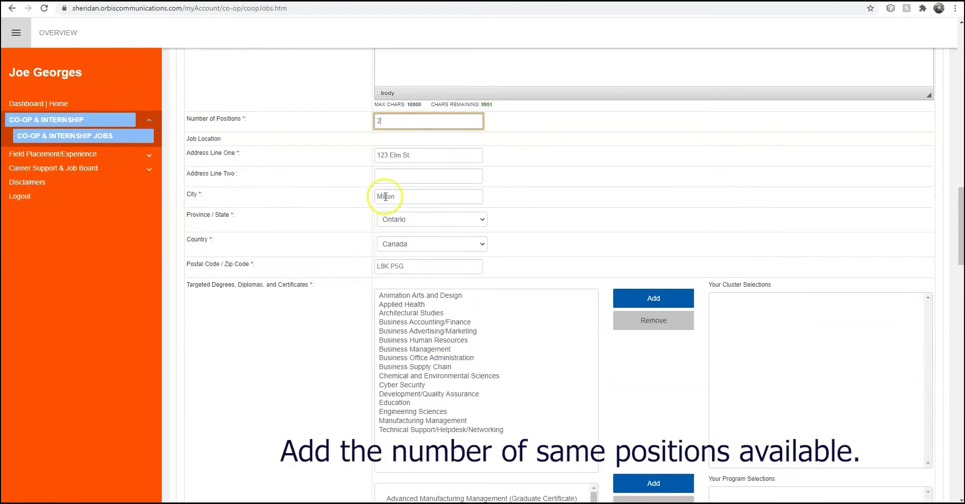
{"action": "scroll", "coordinate": [383, 166], "scroll_direction": "down", "scroll_amount": 2}
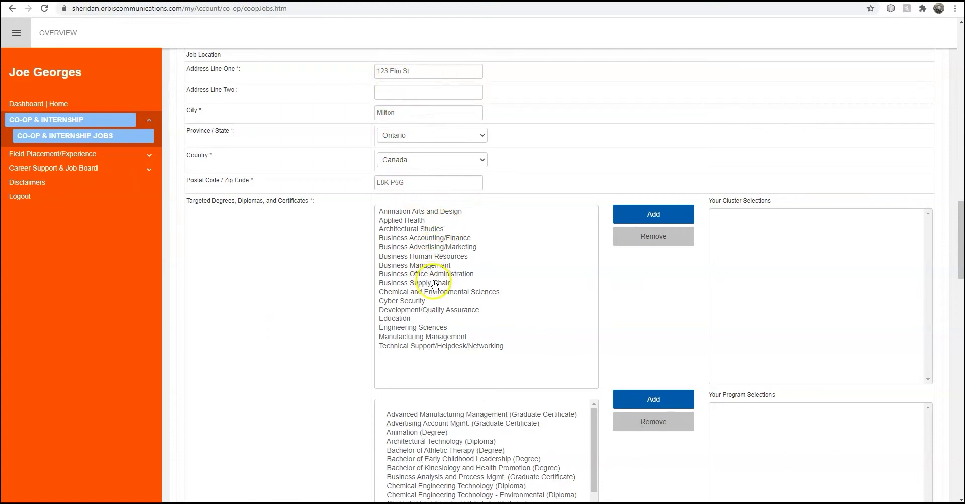
Step: Add the Technical Support/Helpdesk/Networking and Development/Quality Assurance clusters to the posting's selections
{"action": "left_click", "coordinate": [450, 346]}
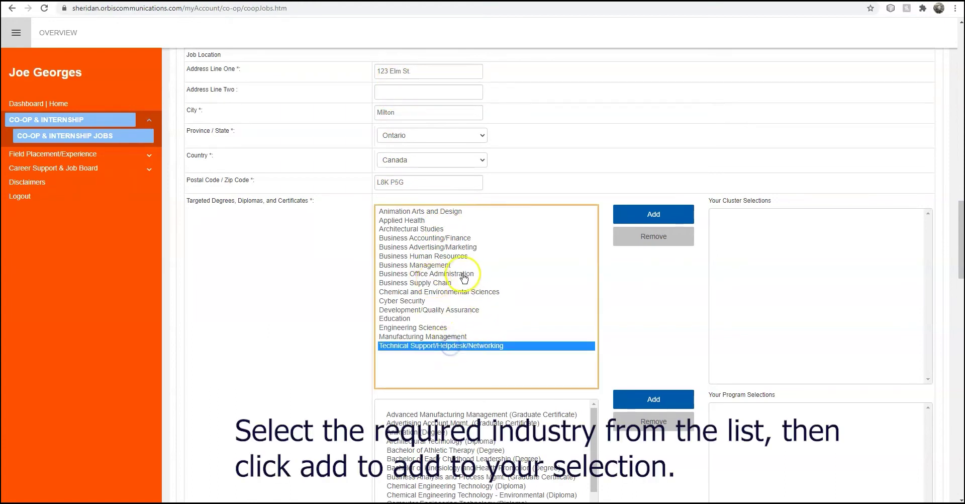
{"action": "left_click", "coordinate": [654, 214]}
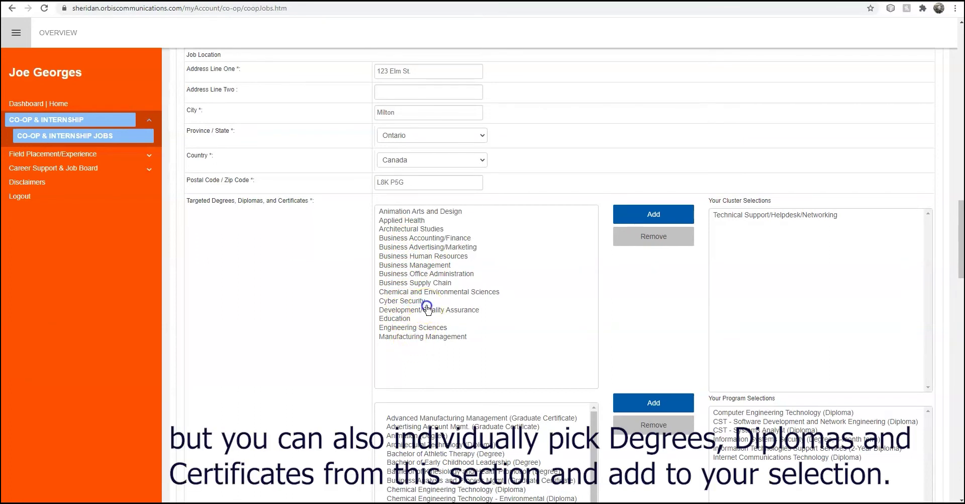
{"action": "left_click", "coordinate": [427, 308]}
{"action": "left_click", "coordinate": [653, 215]}
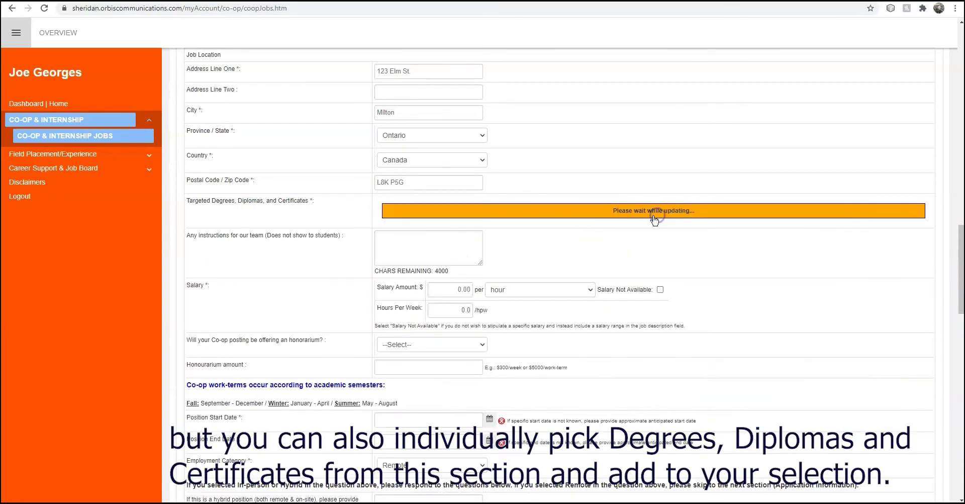
{"action": "scroll", "coordinate": [562, 242], "scroll_direction": "down", "scroll_amount": 2}
{"action": "scroll", "coordinate": [557, 241], "scroll_direction": "down", "scroll_amount": 2}
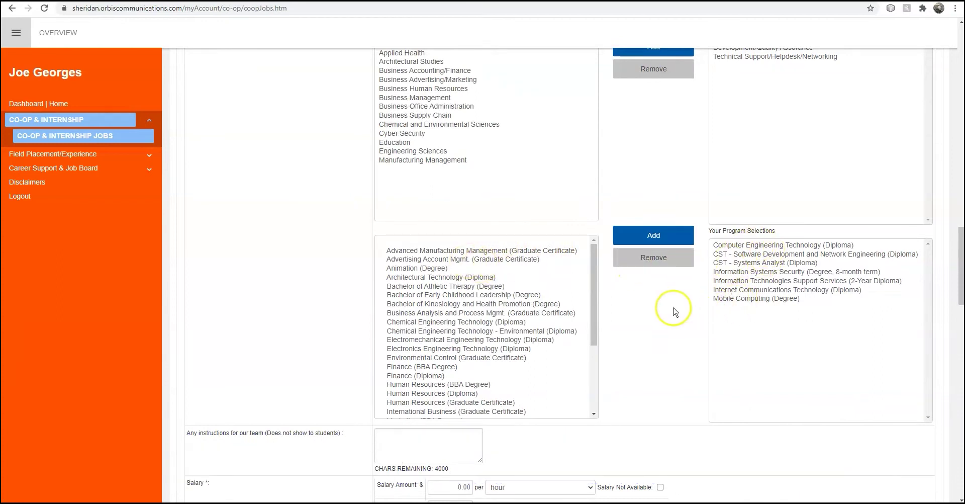
{"action": "scroll", "coordinate": [668, 308], "scroll_direction": "down", "scroll_amount": 4}
Step: Add the co-op team instruction 'Some other instructions here.'
{"action": "scroll", "coordinate": [452, 274], "scroll_direction": "down", "scroll_amount": 2}
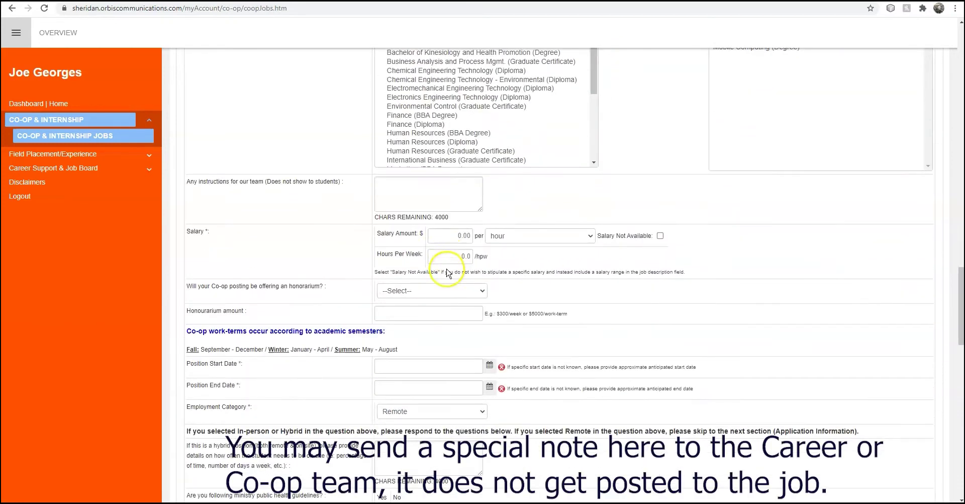
{"action": "left_click", "coordinate": [402, 193]}
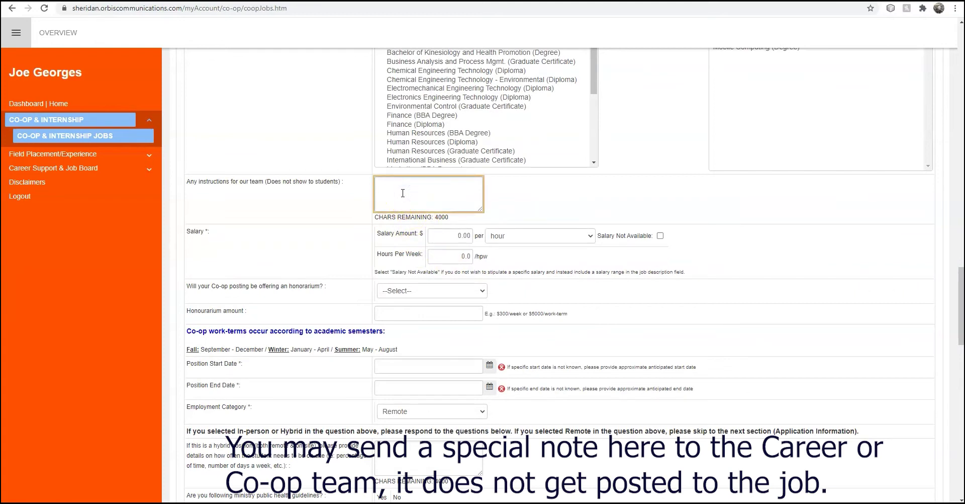
{"action": "type", "text": "Some other instructions here."}
Step: Set the salary amount to 18 per hour
{"action": "scroll", "coordinate": [432, 181], "scroll_direction": "down", "scroll_amount": 2}
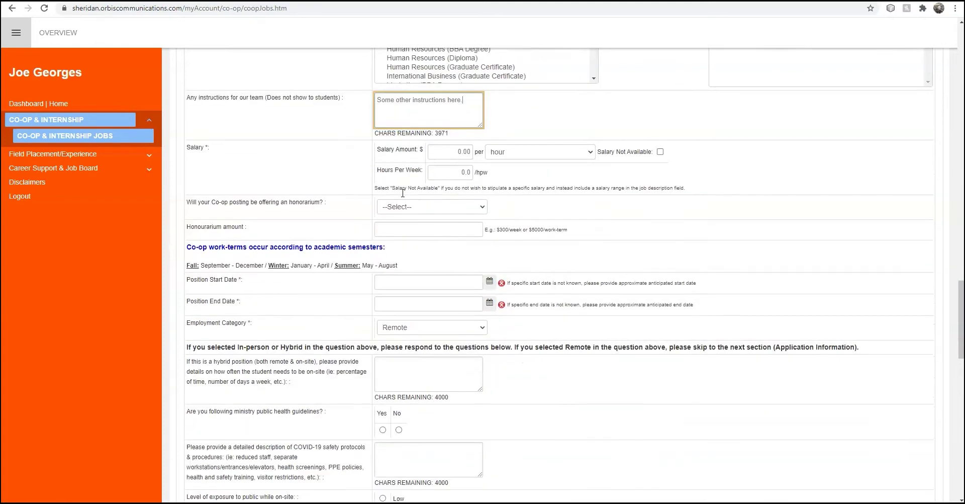
{"action": "left_click", "coordinate": [464, 151]}
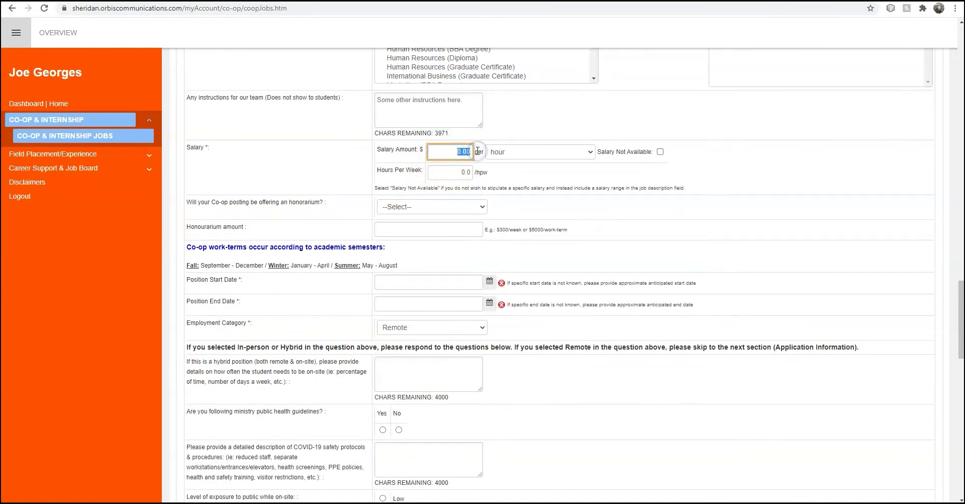
{"action": "type", "text": "18"}
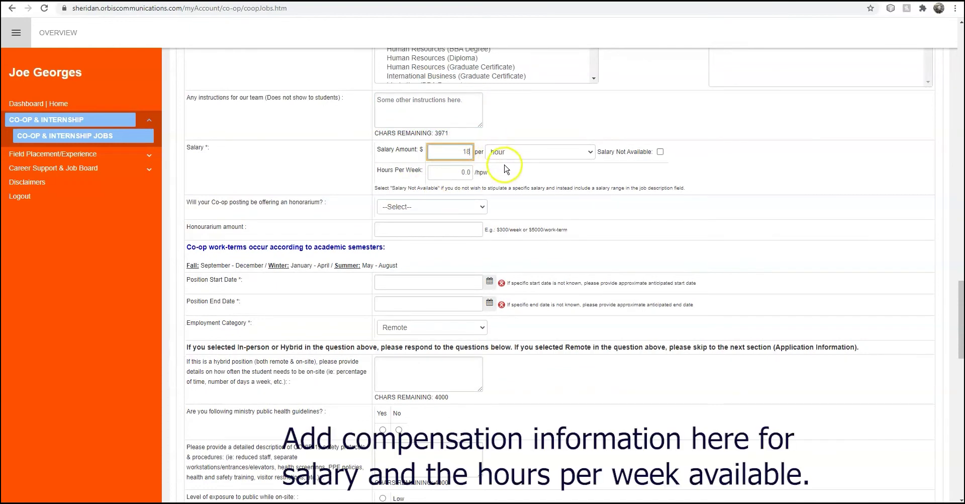
{"action": "left_click", "coordinate": [520, 169]}
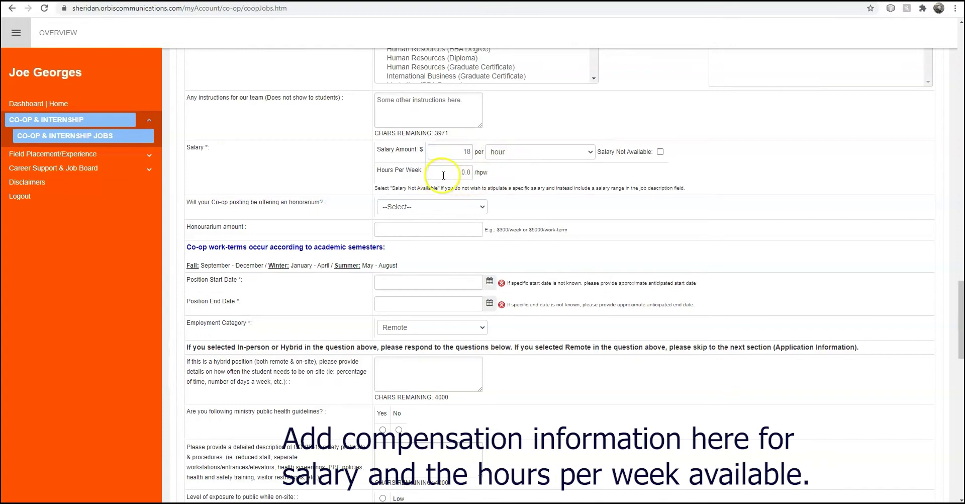
{"action": "left_click", "coordinate": [483, 177]}
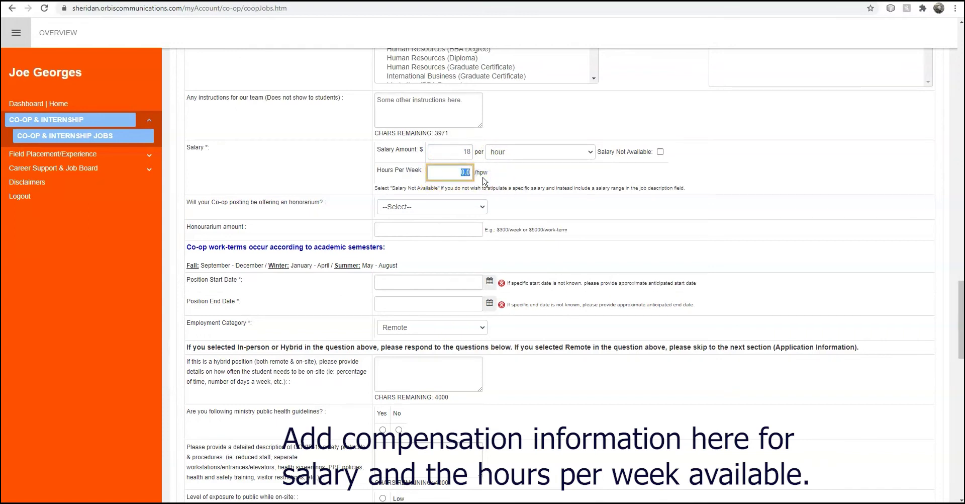
Step: Set hours per week to 37 and the honorarium to No
{"action": "type", "text": "37"}
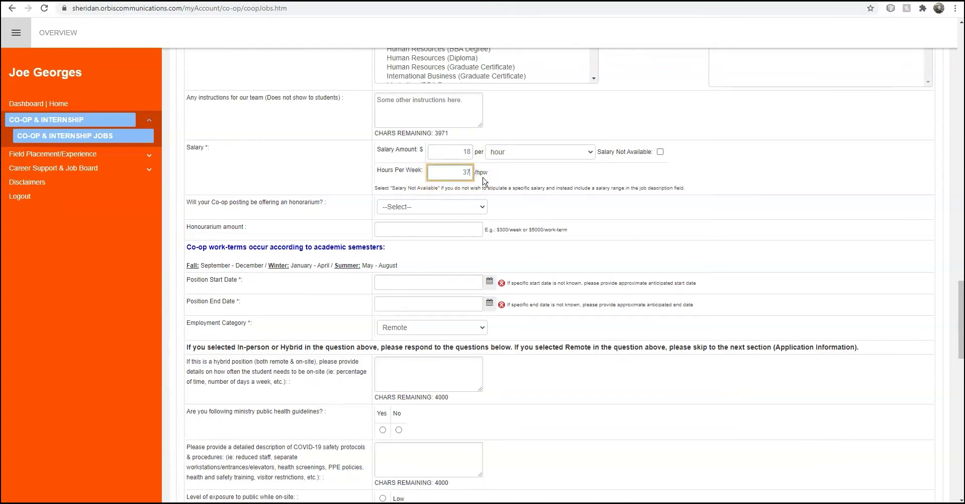
{"action": "left_click", "coordinate": [470, 207]}
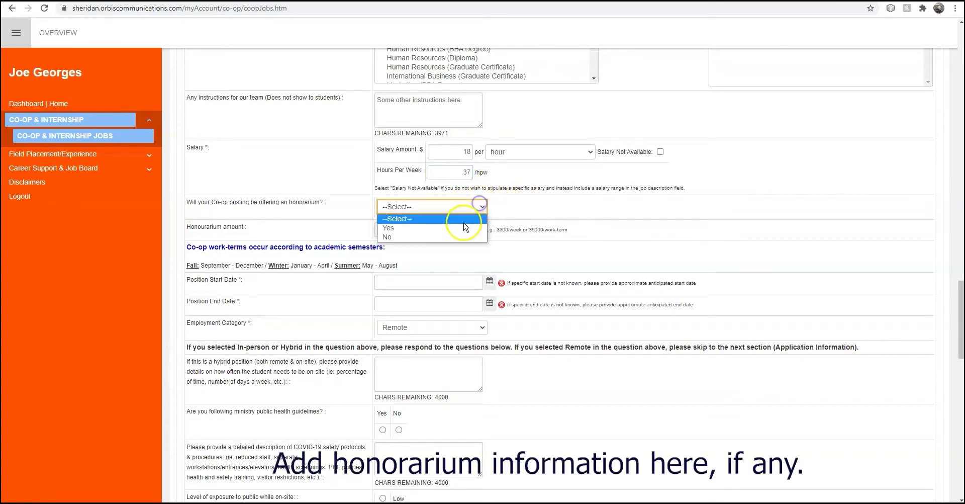
{"action": "left_click", "coordinate": [463, 237]}
Step: Set the position dates to start 01/04/2021 and end 04/05/2021
{"action": "scroll", "coordinate": [463, 240], "scroll_direction": "down", "scroll_amount": 2}
{"action": "left_click", "coordinate": [491, 199]}
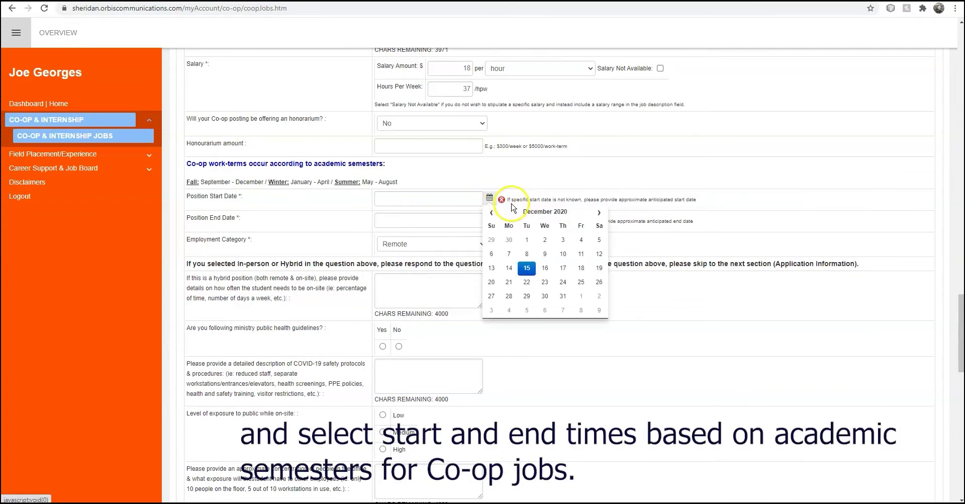
{"action": "left_click", "coordinate": [599, 212]}
{"action": "left_click", "coordinate": [509, 253]}
{"action": "left_click", "coordinate": [488, 219]}
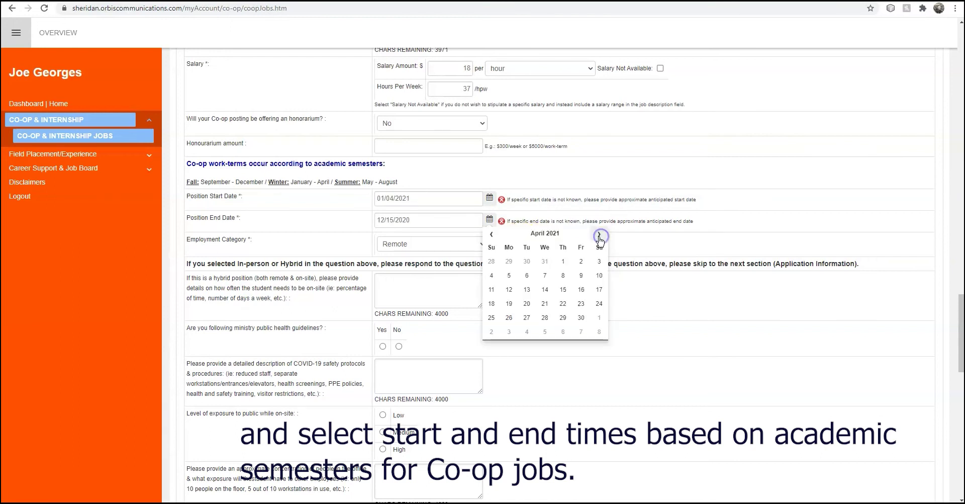
{"action": "left_click", "coordinate": [509, 277]}
Step: Make the employment category Hybrid (Remote and In-person) and describe the on-site split
{"action": "scroll", "coordinate": [525, 128], "scroll_direction": "down", "scroll_amount": 2}
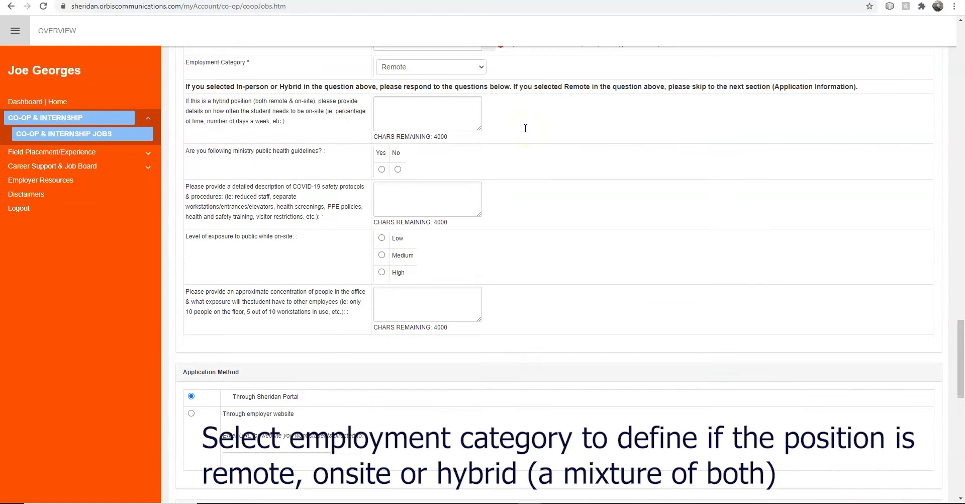
{"action": "left_click", "coordinate": [470, 69]}
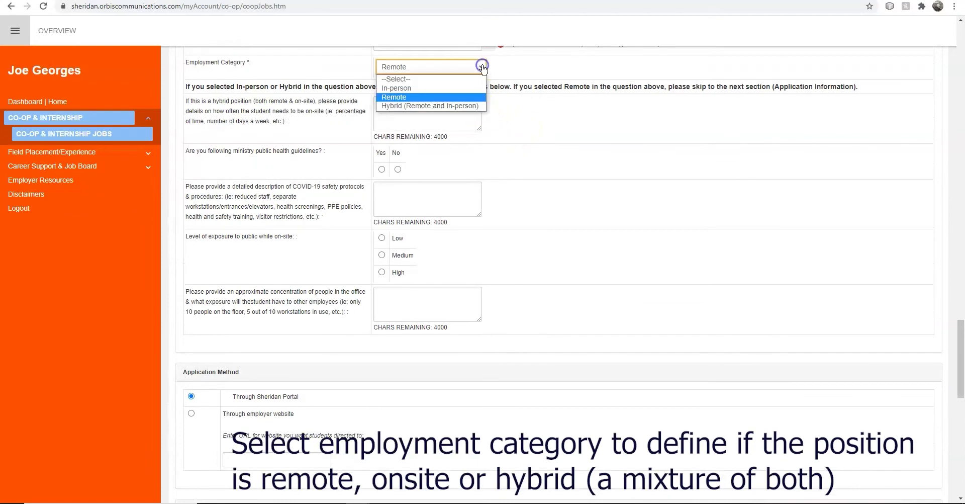
{"action": "left_click", "coordinate": [461, 103]}
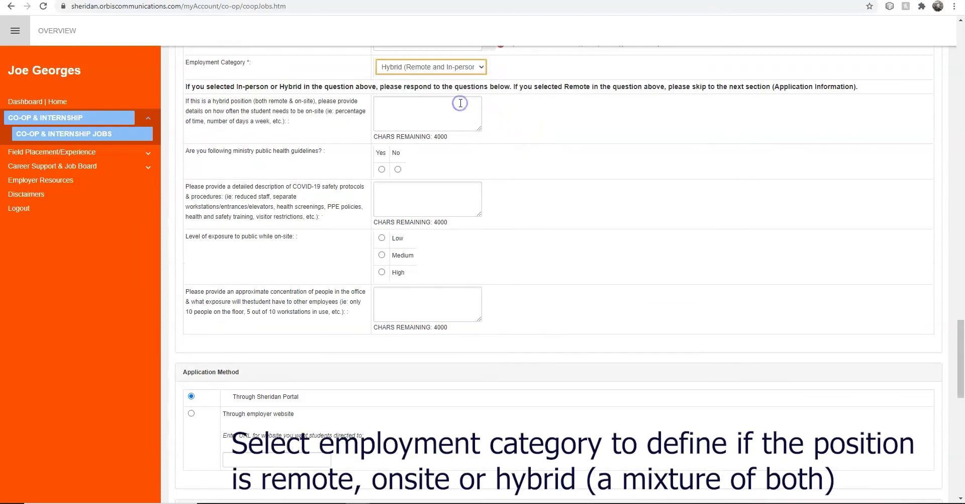
{"action": "left_click", "coordinate": [394, 109]}
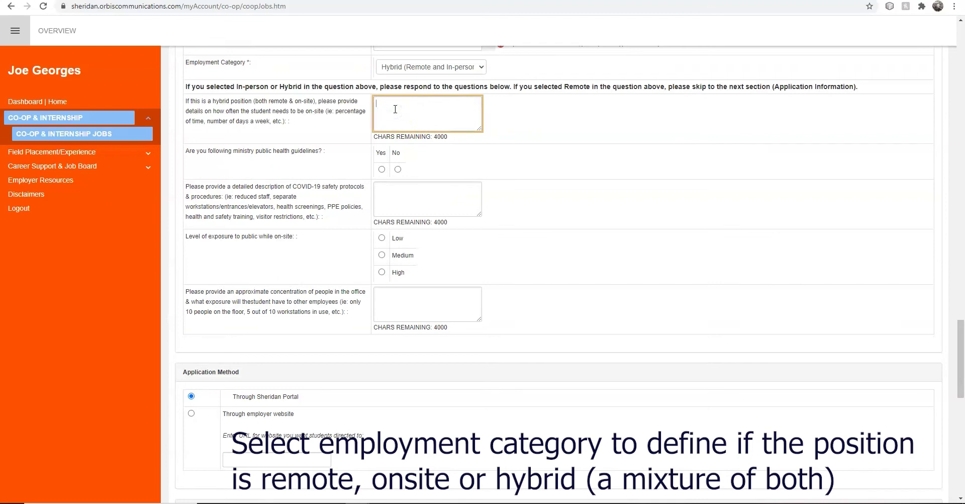
{"action": "type", "text": "onsite = 60 %   online = 40 %"}
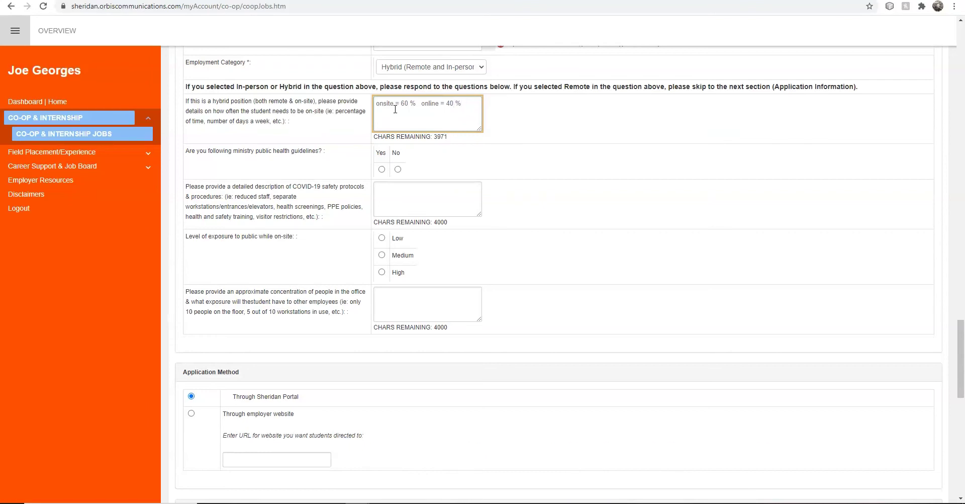
Step: Answer Yes to public health guidelines, list COVID-19 protocols, and rate public exposure Low
{"action": "left_click", "coordinate": [381, 168]}
{"action": "left_click", "coordinate": [386, 189]}
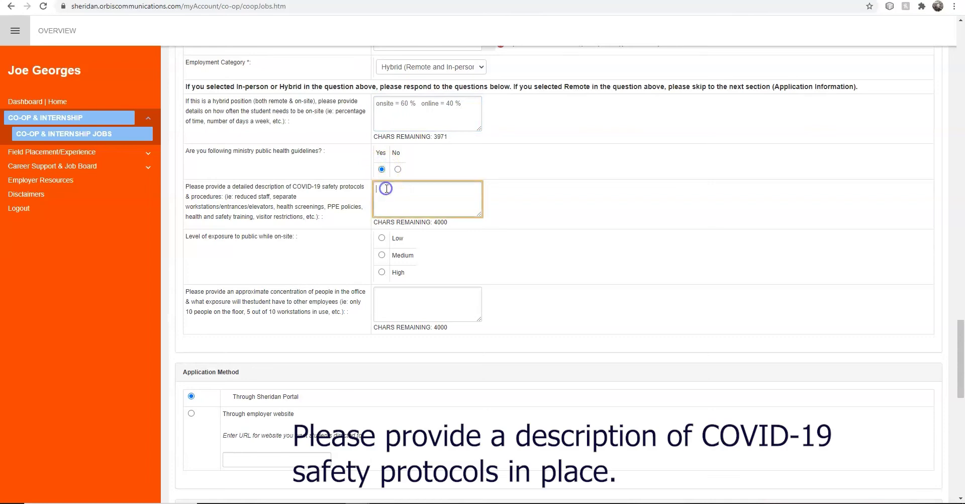
{"action": "type", "text": "reduced staff, wearing masks, cleaning, screenings, no visitors, distanced workstations, online meetings."}
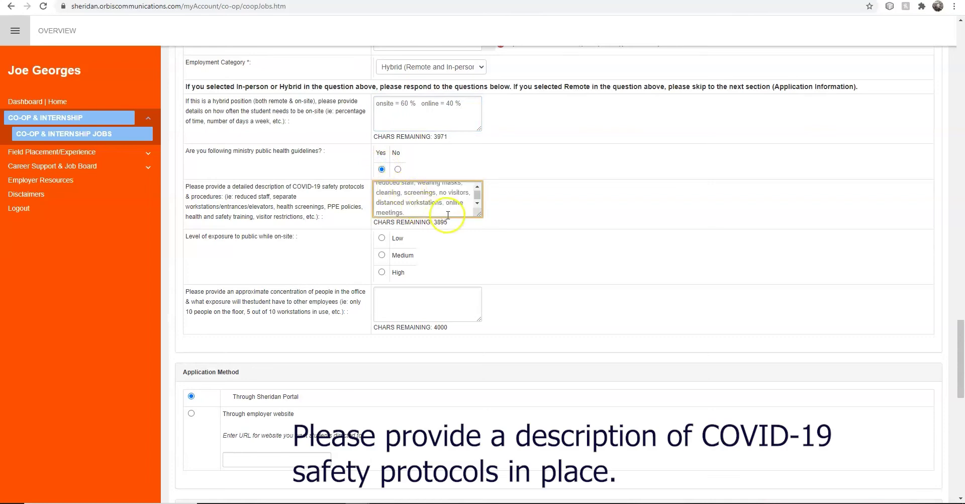
{"action": "left_click", "coordinate": [478, 191]}
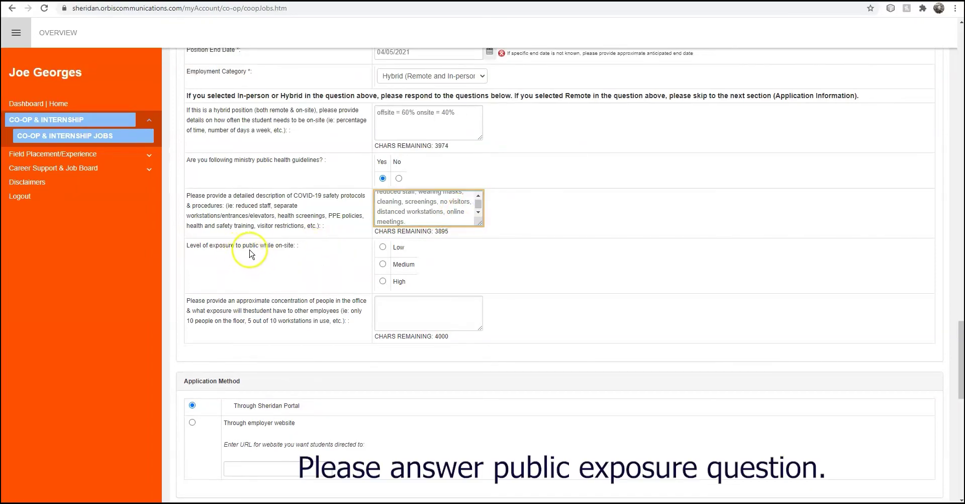
{"action": "left_click", "coordinate": [382, 246]}
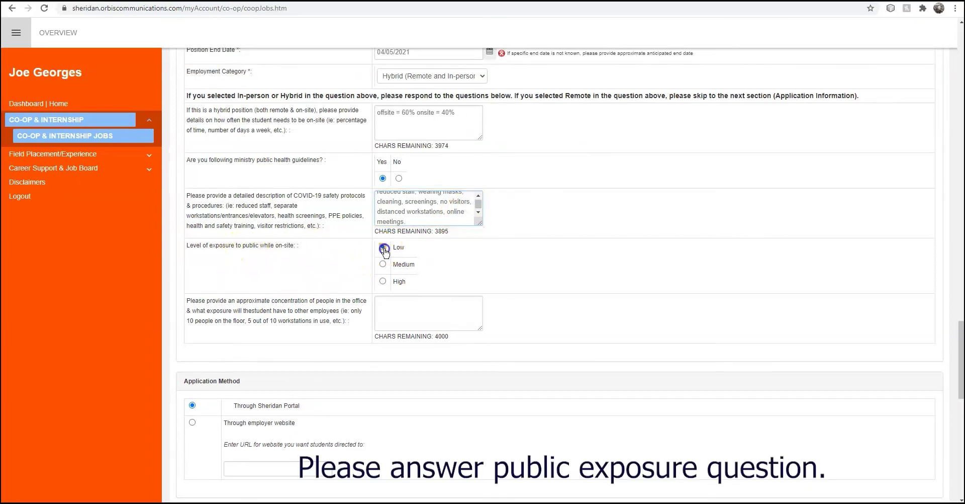
{"action": "scroll", "coordinate": [444, 281], "scroll_direction": "down", "scroll_amount": 3}
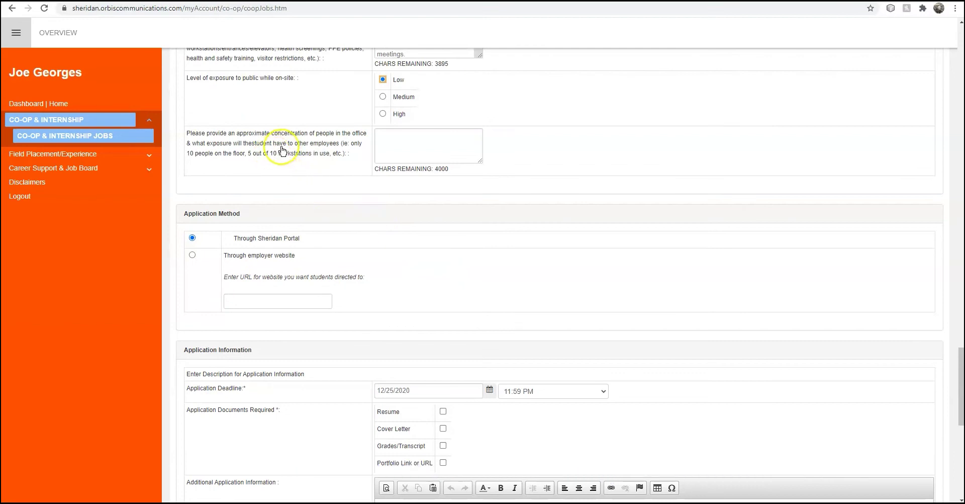
Step: Describe office concentration as 'only 2 people per room, only 10 people per floor'
{"action": "left_click", "coordinate": [397, 139]}
{"action": "type", "text": "onl"}
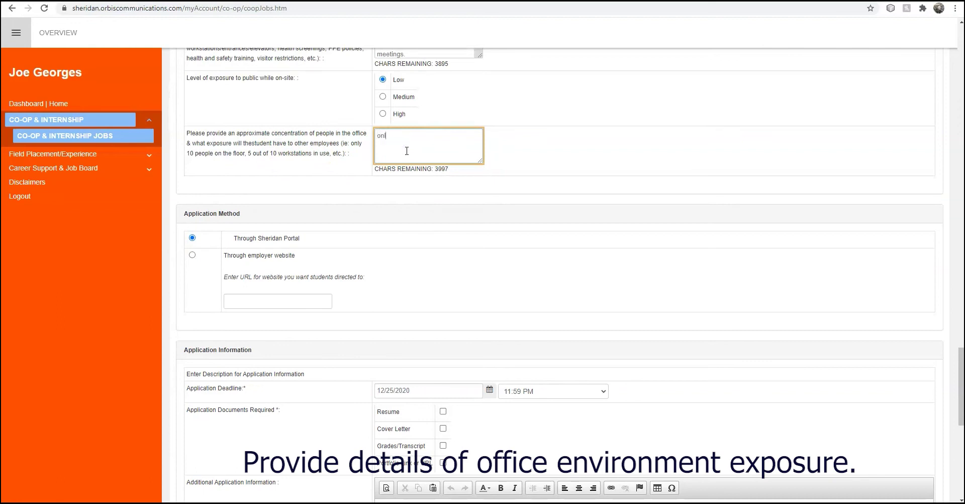
{"action": "type", "text": "y 2 people per room, only 10 people per floor"}
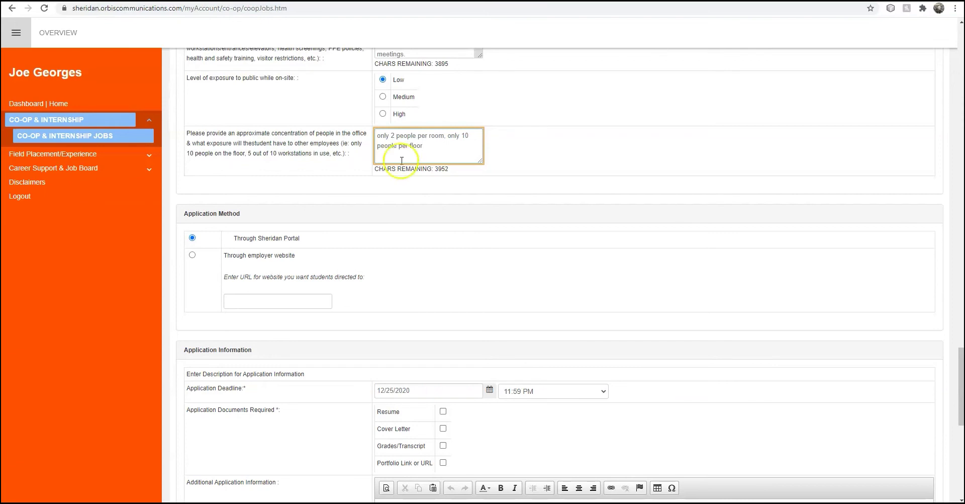
{"action": "scroll", "coordinate": [392, 160], "scroll_direction": "down", "scroll_amount": 2}
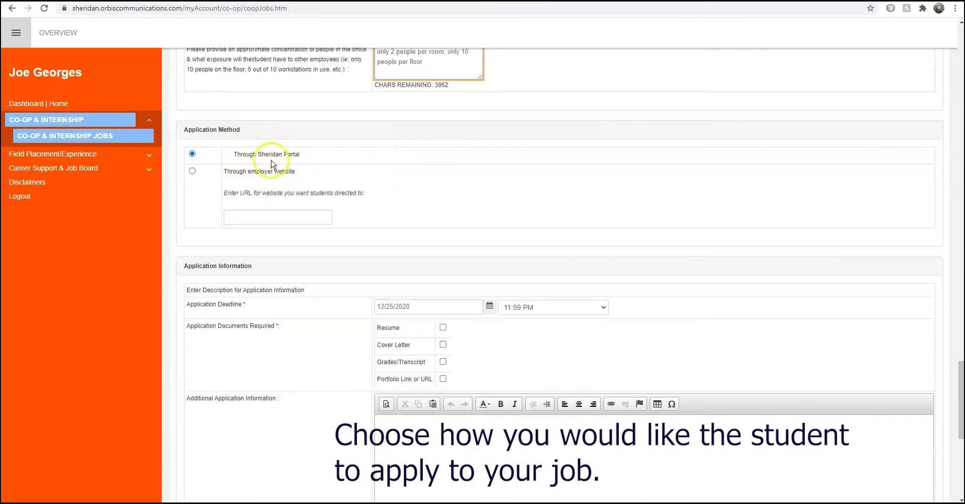
{"action": "scroll", "coordinate": [341, 211], "scroll_direction": "down", "scroll_amount": 2}
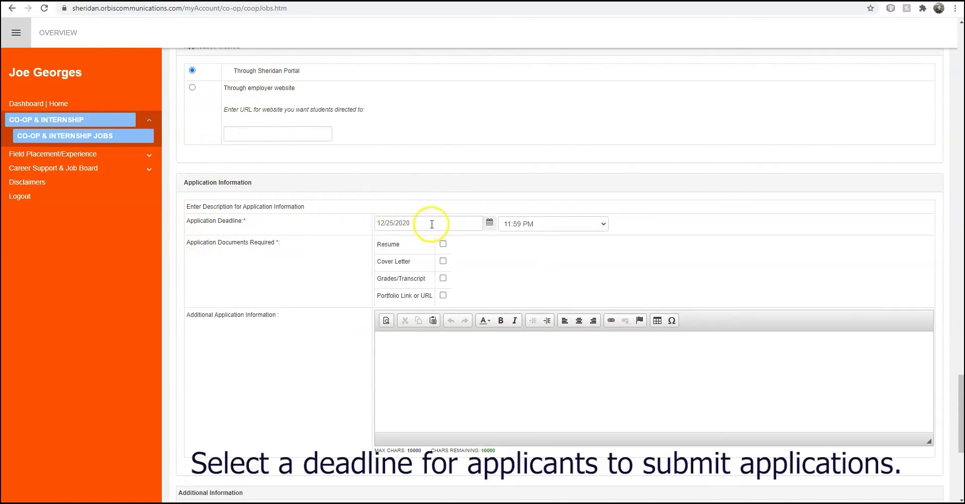
Step: Set the application deadline to December 31, 2020 and submit the Testing Agent posting for approval
{"action": "left_click", "coordinate": [489, 223]}
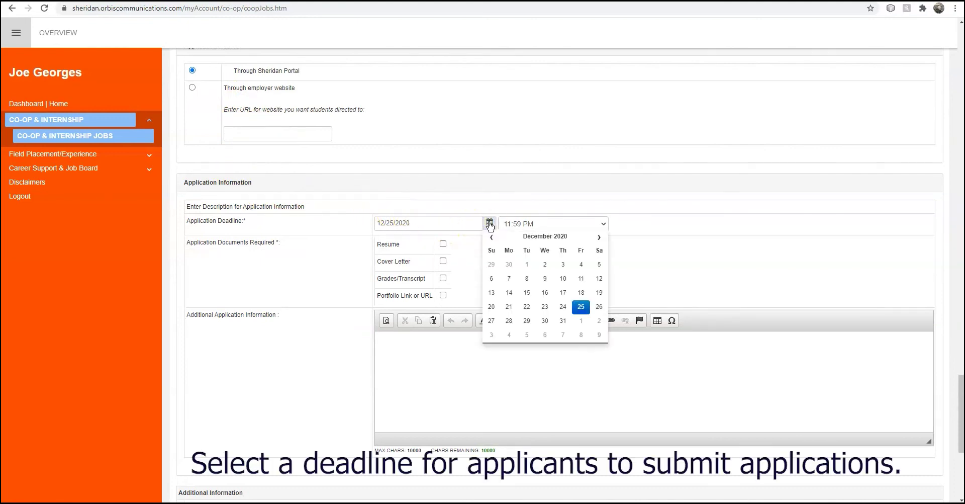
{"action": "left_click", "coordinate": [598, 237]}
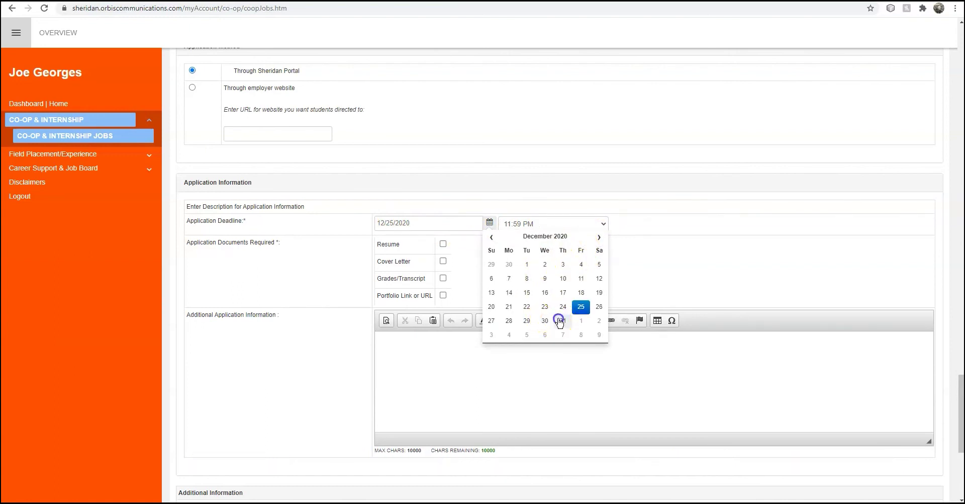
{"action": "left_click", "coordinate": [559, 320]}
{"action": "left_click", "coordinate": [560, 321]}
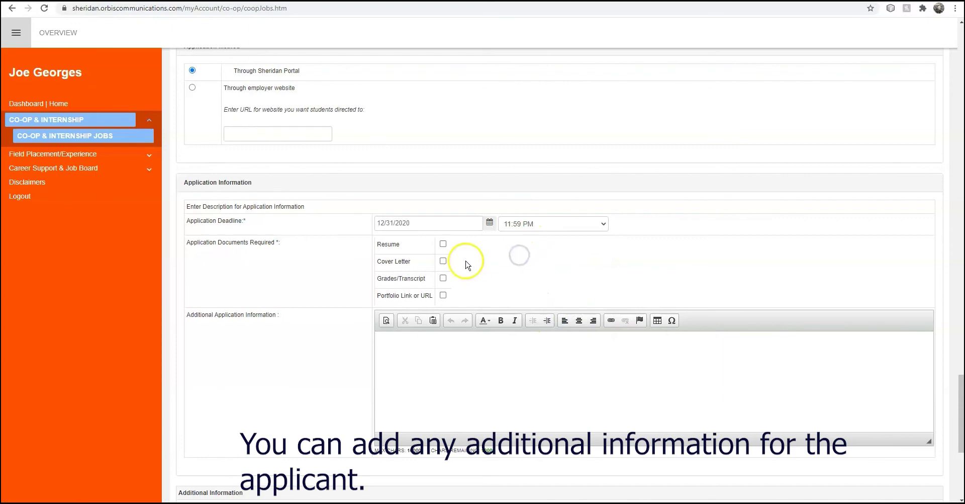
{"action": "left_click", "coordinate": [251, 428]}
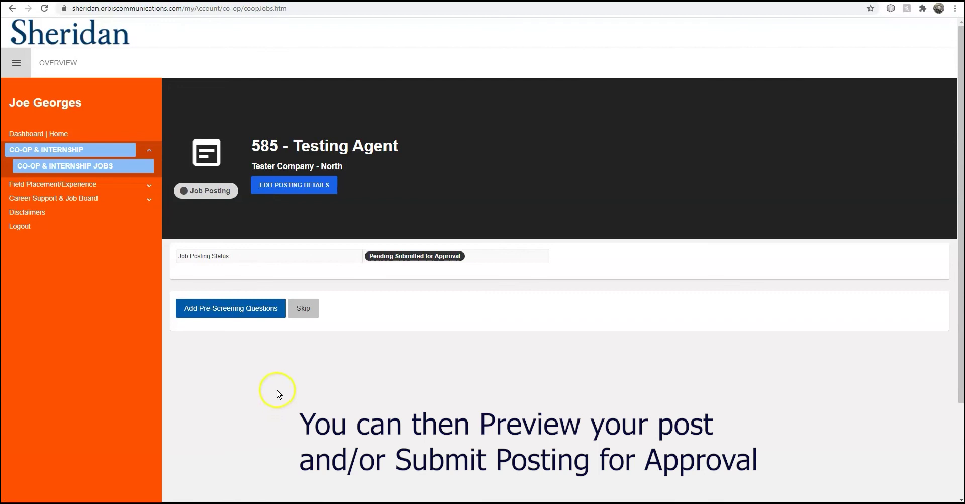
Step: Add a text pre-screening Question 1 to the Testing Agent posting
{"action": "left_click", "coordinate": [274, 310]}
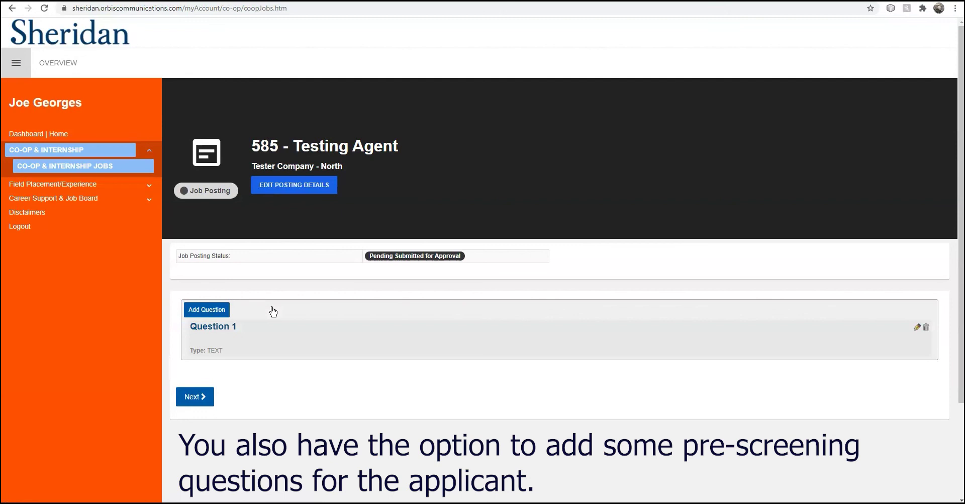
{"action": "left_click", "coordinate": [225, 354]}
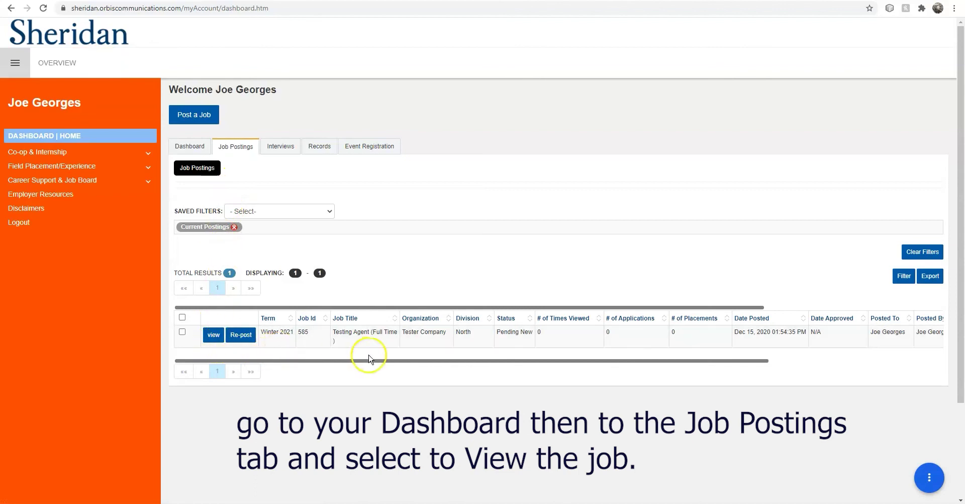
Step: Open the 585 - Testing Agent posting details and review them from bottom back to top
{"action": "left_click", "coordinate": [214, 334]}
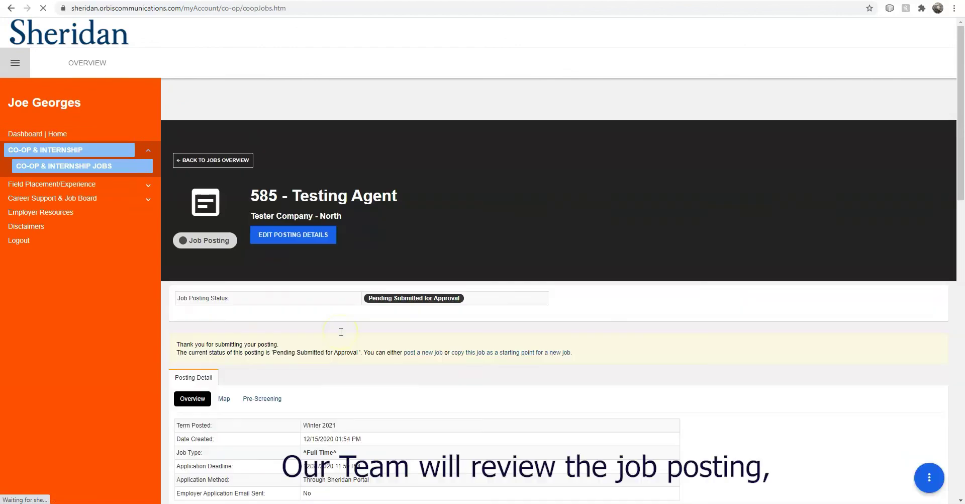
{"action": "scroll", "coordinate": [461, 278], "scroll_direction": "down", "scroll_amount": 6}
{"action": "scroll", "coordinate": [468, 279], "scroll_direction": "down", "scroll_amount": 6}
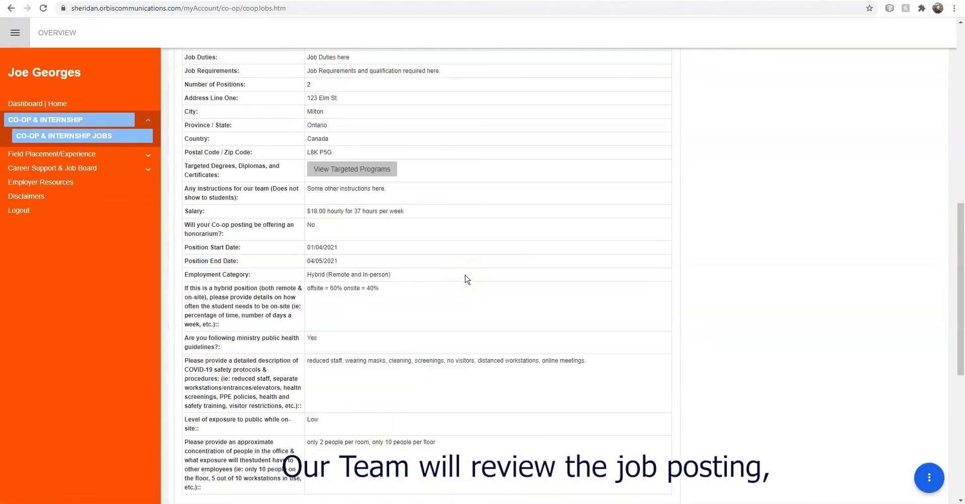
{"action": "scroll", "coordinate": [468, 279], "scroll_direction": "down", "scroll_amount": 3}
{"action": "scroll", "coordinate": [468, 279], "scroll_direction": "down", "scroll_amount": 4}
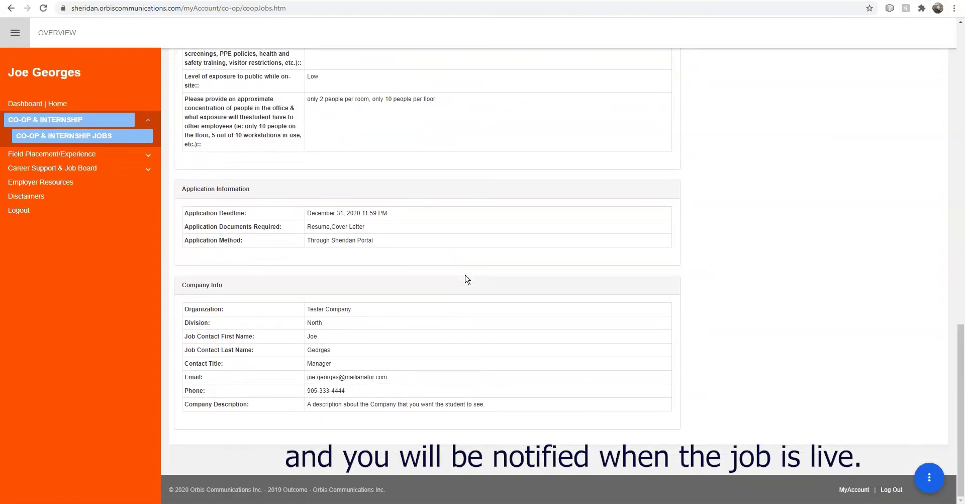
{"action": "scroll", "coordinate": [467, 279], "scroll_direction": "up", "scroll_amount": 5}
{"action": "scroll", "coordinate": [467, 279], "scroll_direction": "up", "scroll_amount": 8}
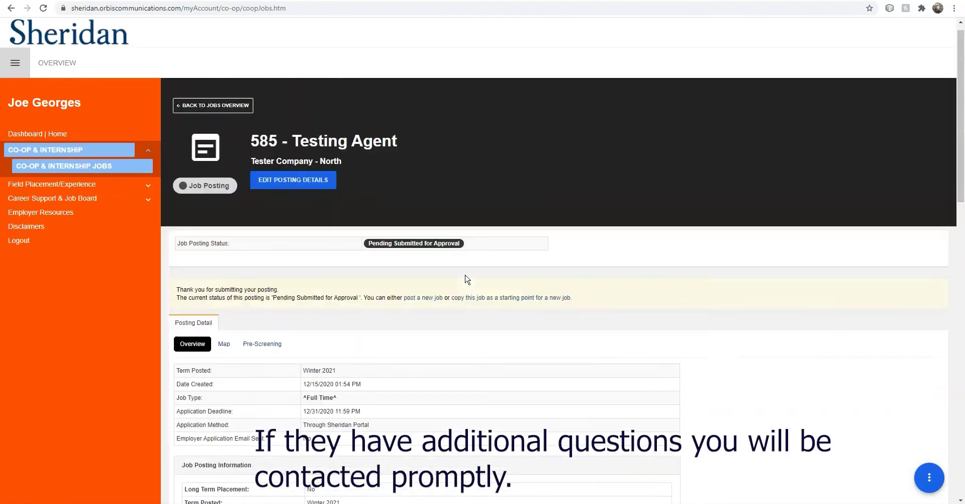
{"action": "scroll", "coordinate": [468, 279], "scroll_direction": "up", "scroll_amount": 1}
{"action": "left_click", "coordinate": [454, 279]}
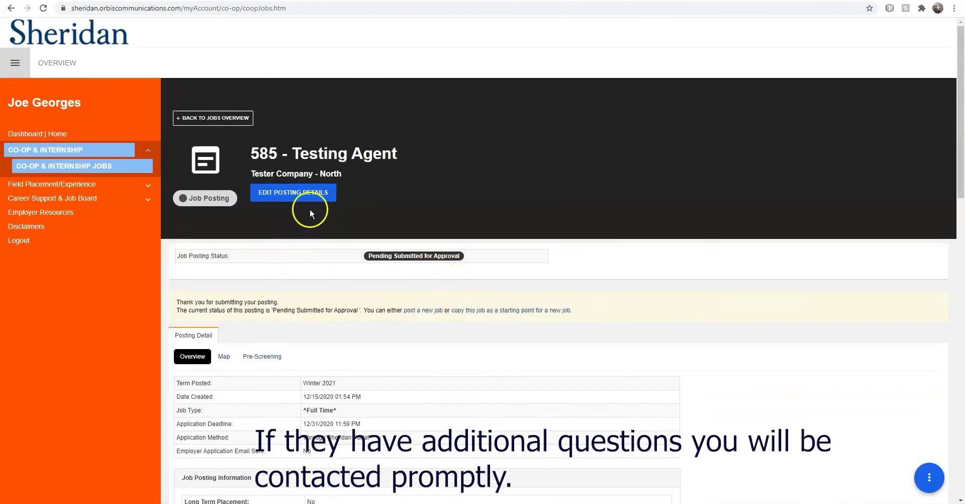